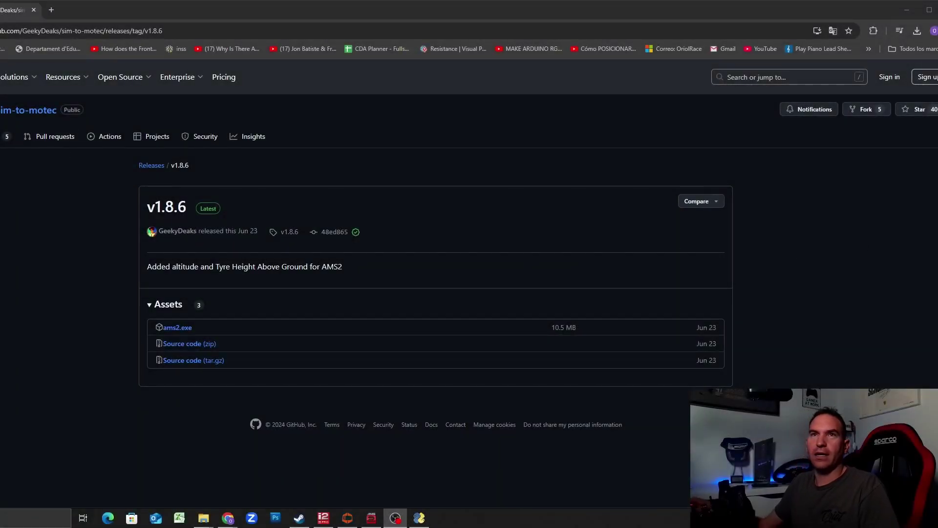
Step: Return to the sim-to-motec repo, open its Releases list, and narrow Chrome to reveal the desktop
key(alt+Left)
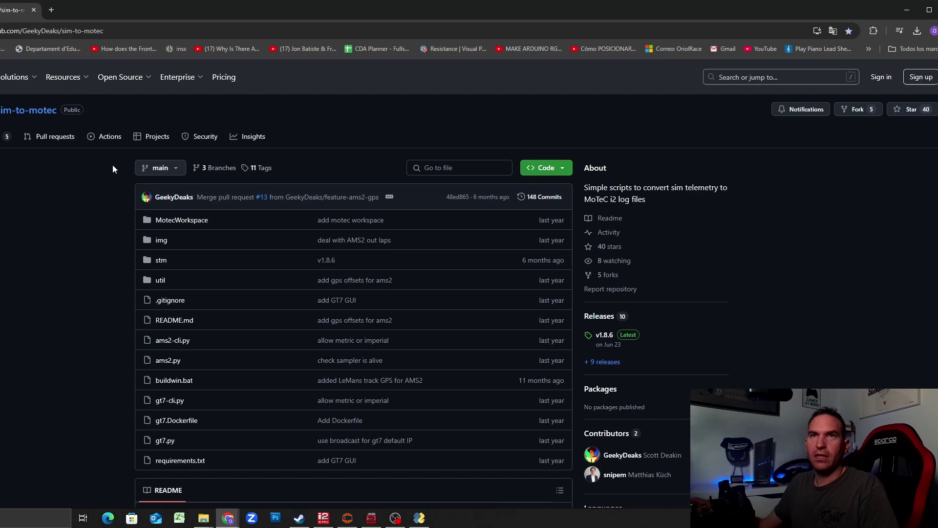
click(605, 321)
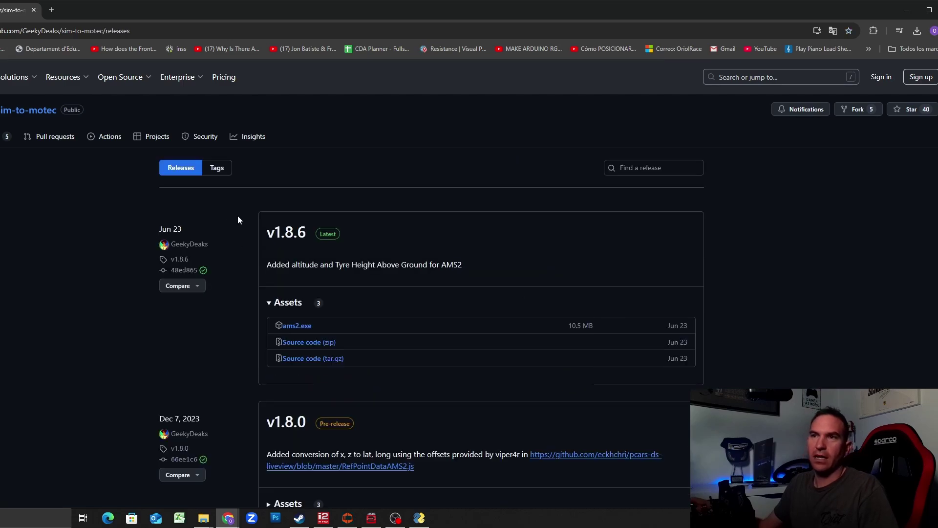
scroll(242, 215, down, 1)
scroll(226, 217, up, 1)
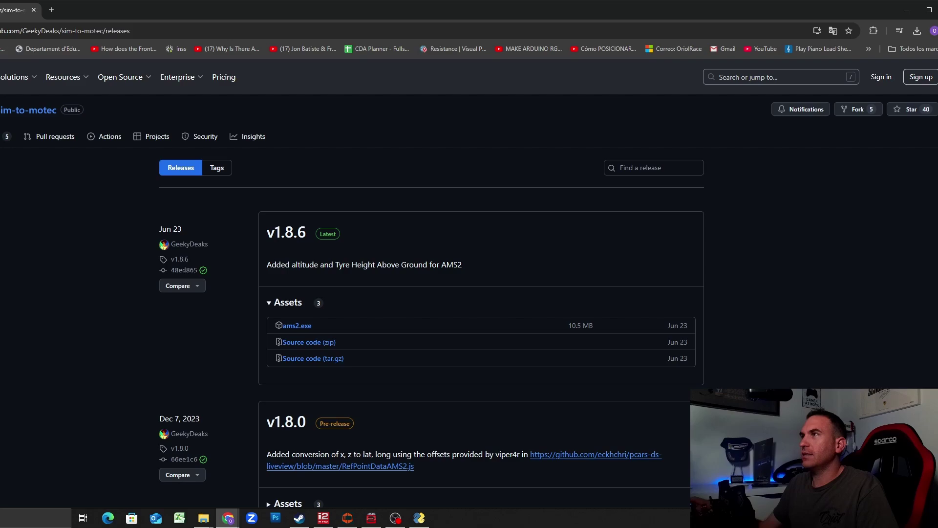
drag(936, 103, 431, 106)
Step: Launch the AMS2 logger v1.8.6 from ams2.exe on the desktop and reposition its window
click(477, 393)
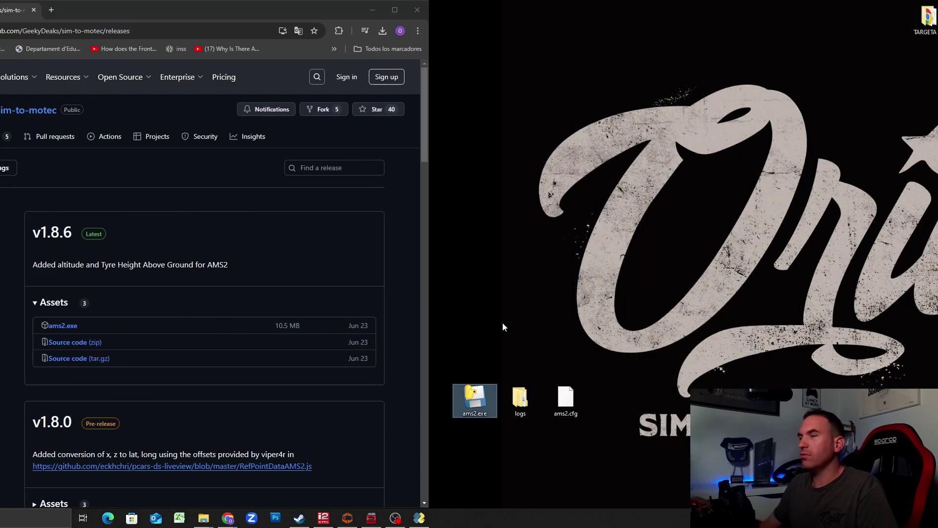
click(473, 402)
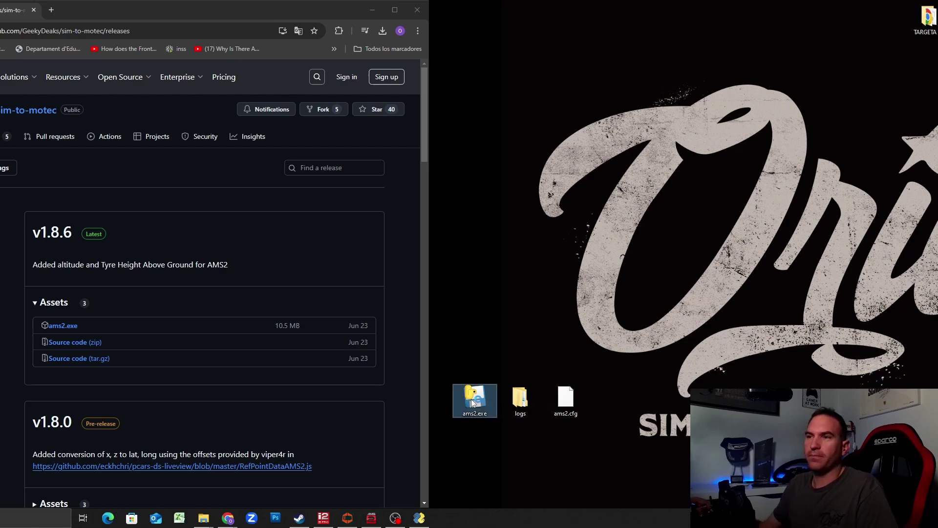
double_click(473, 402)
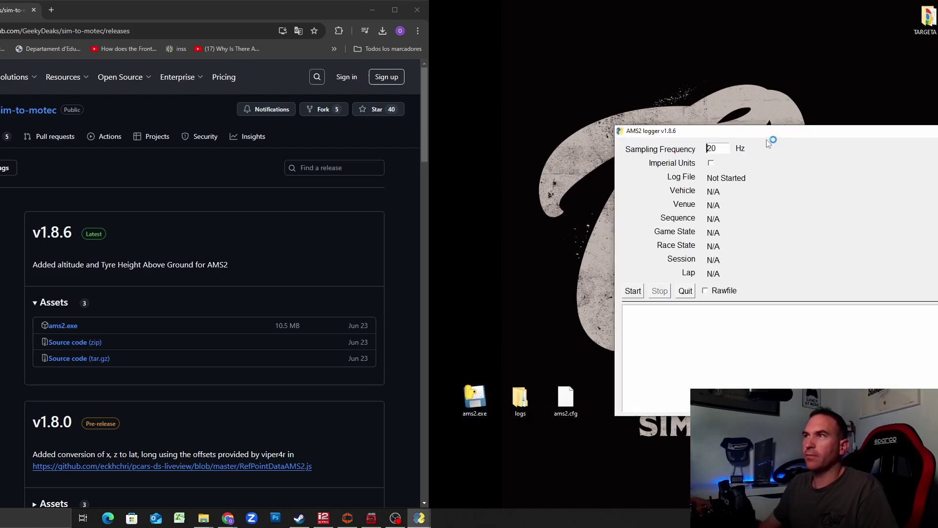
drag(695, 130, 574, 77)
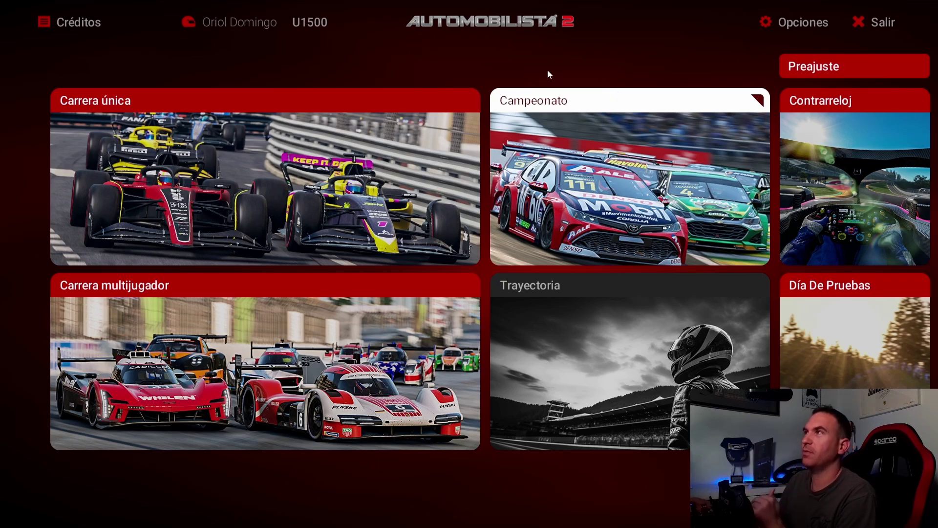
Step: Go to Opciones and then the Sistema tile for external application settings
click(777, 20)
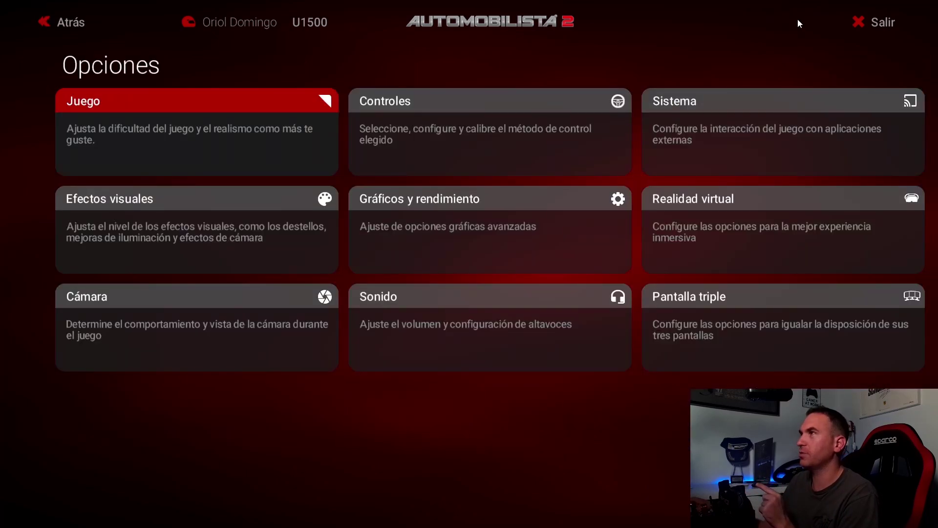
click(727, 114)
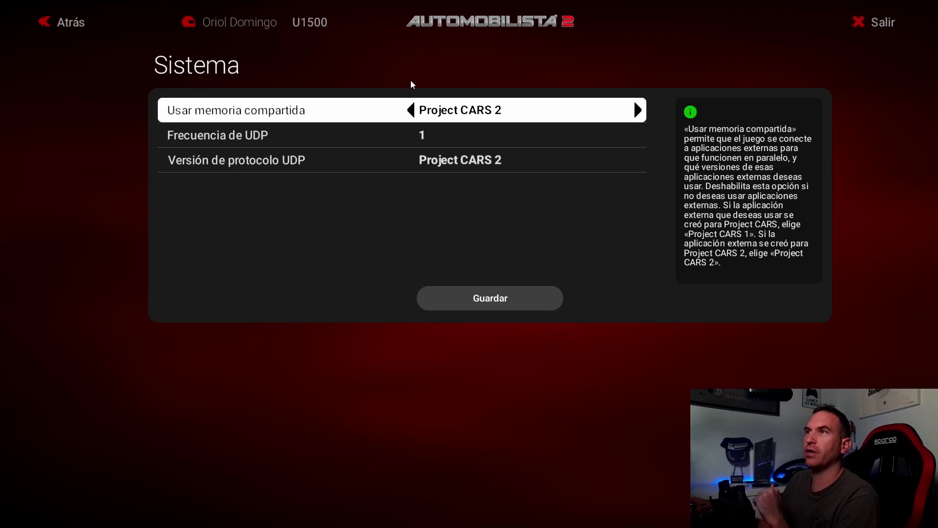
Step: Set shared memory and UDP protocol to Project CARS 2 with UDP frequency 1, and save
click(410, 110)
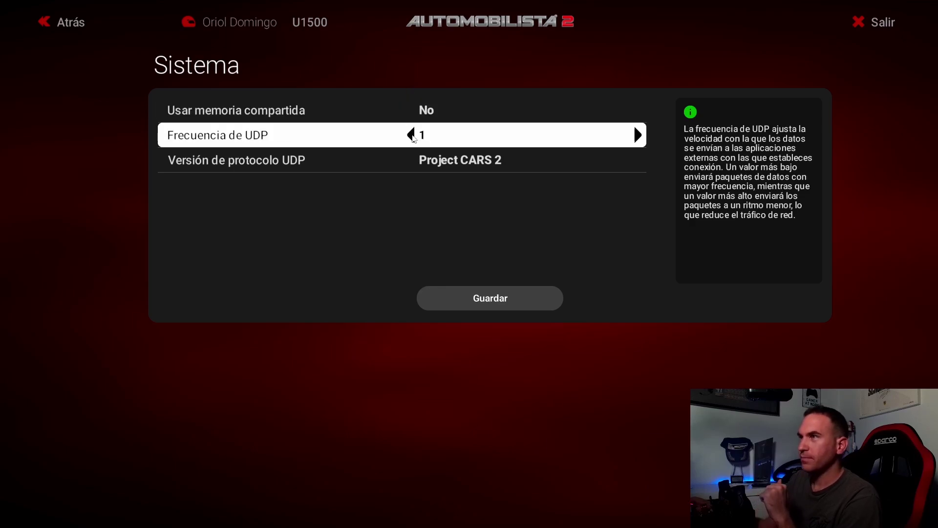
click(411, 136)
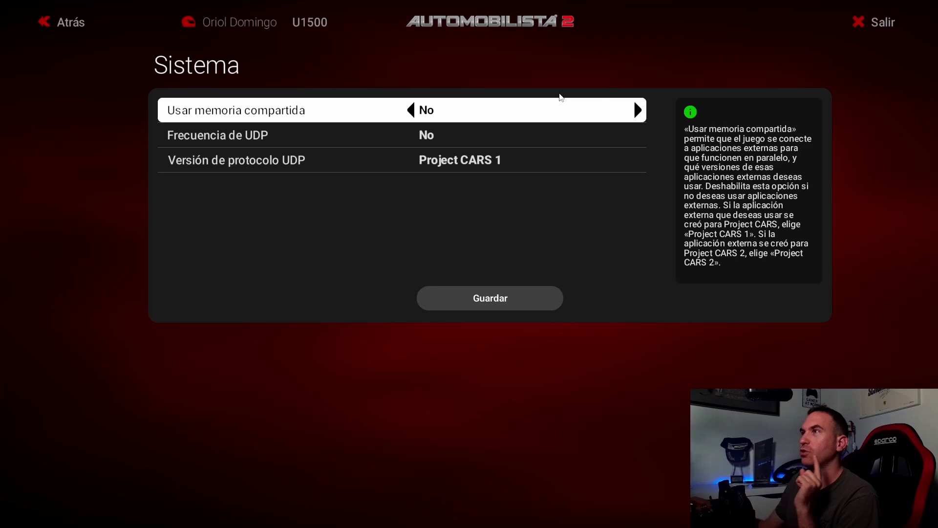
click(642, 116)
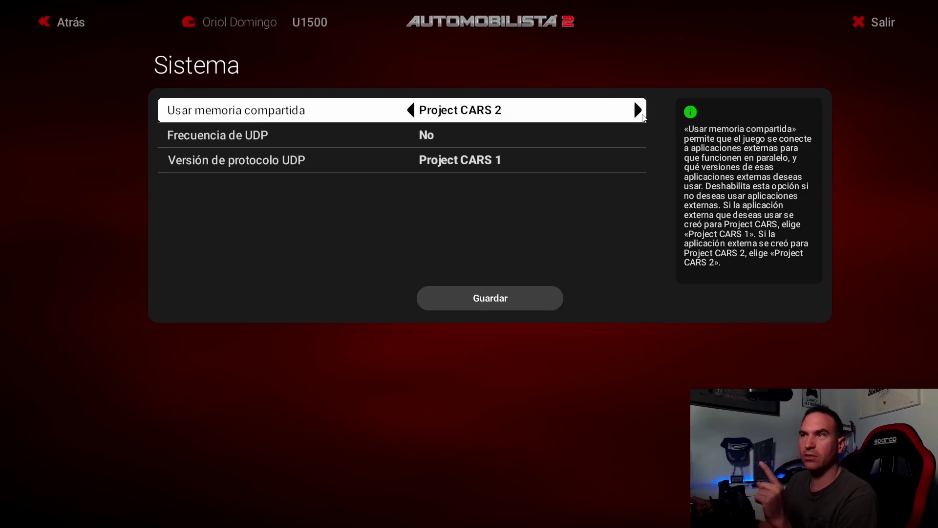
click(639, 136)
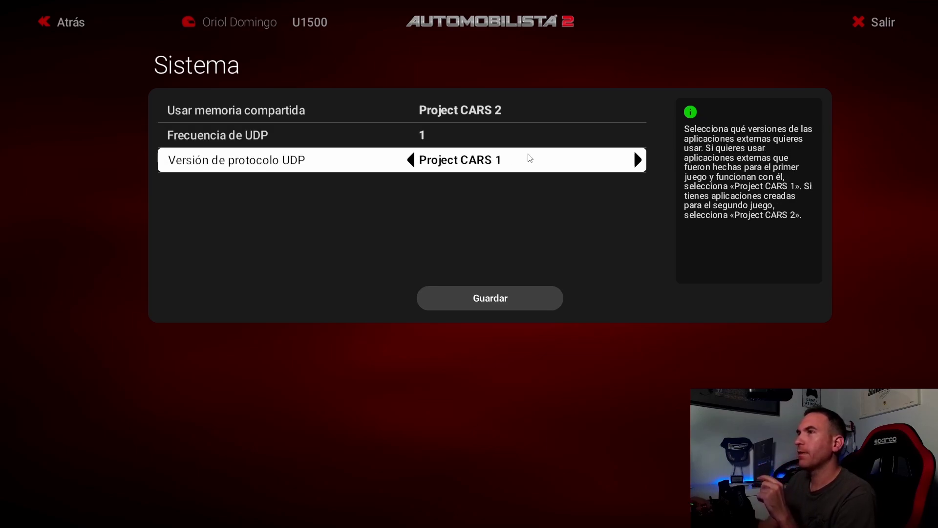
click(638, 161)
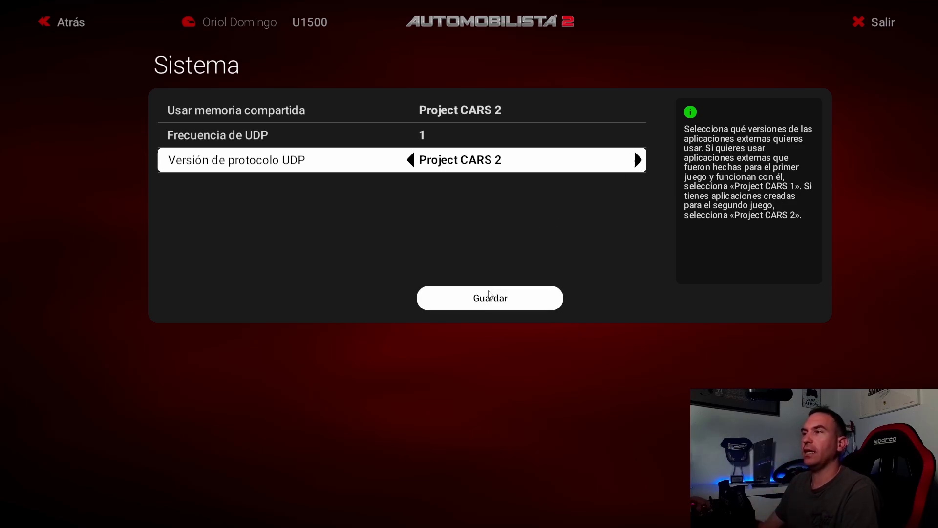
click(486, 296)
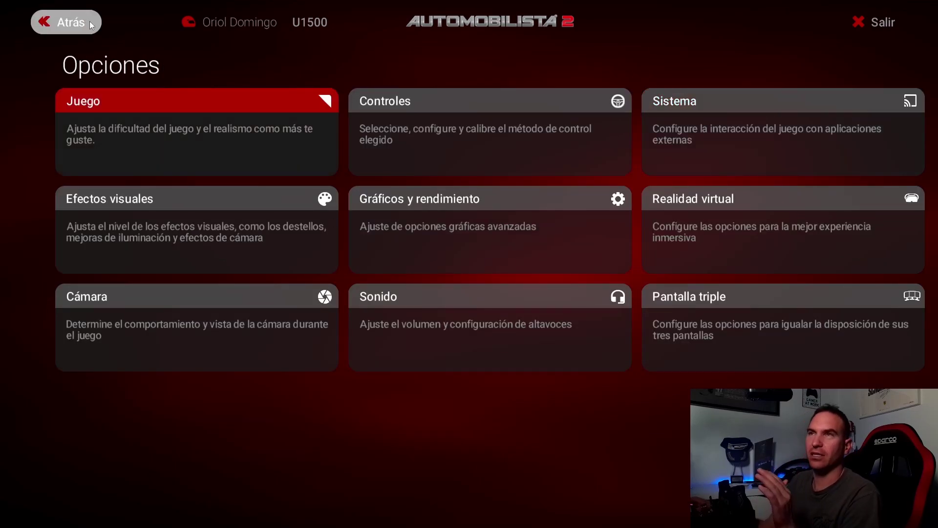
Step: Return to the main menu, then run an AMS2 logger session from Start to Stop
click(70, 22)
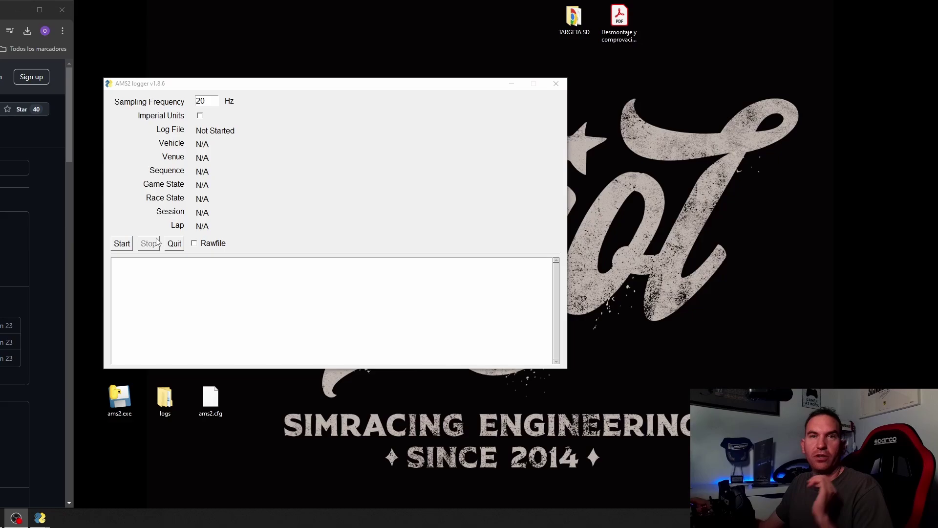
drag(155, 88, 137, 73)
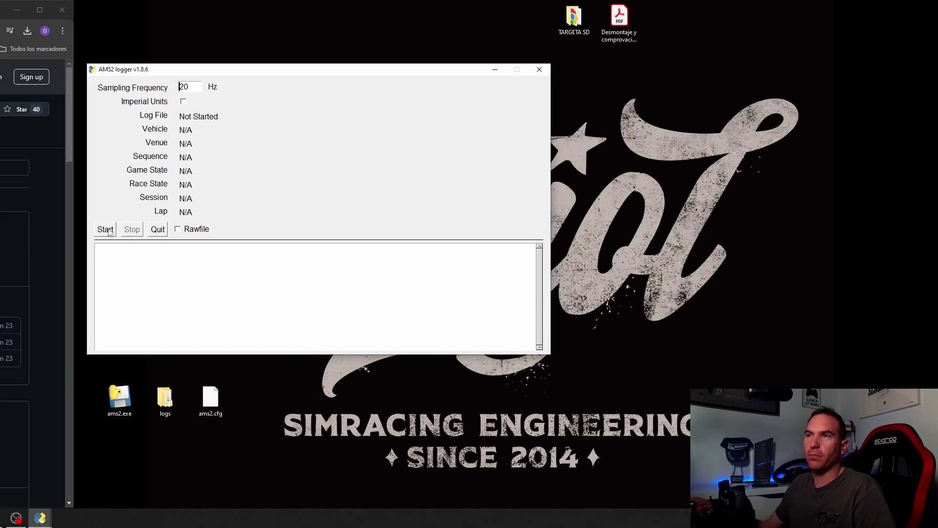
click(109, 231)
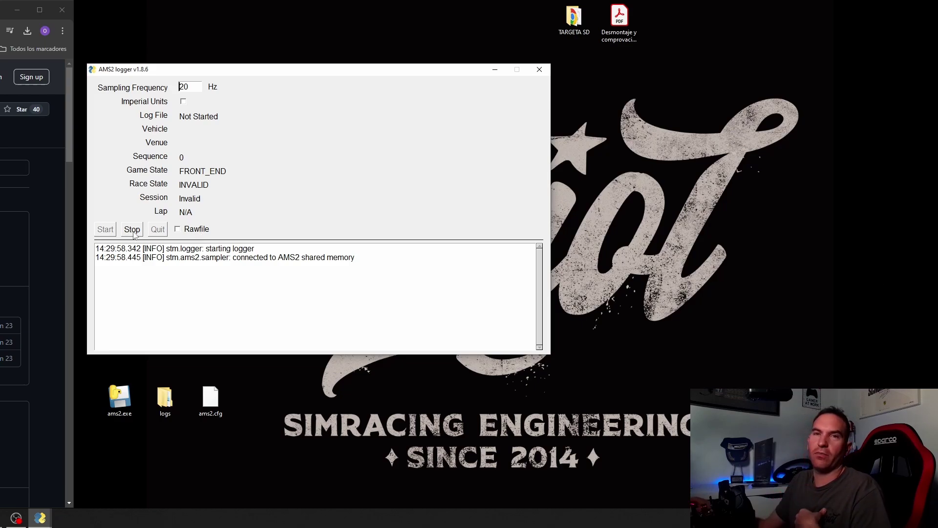
click(134, 233)
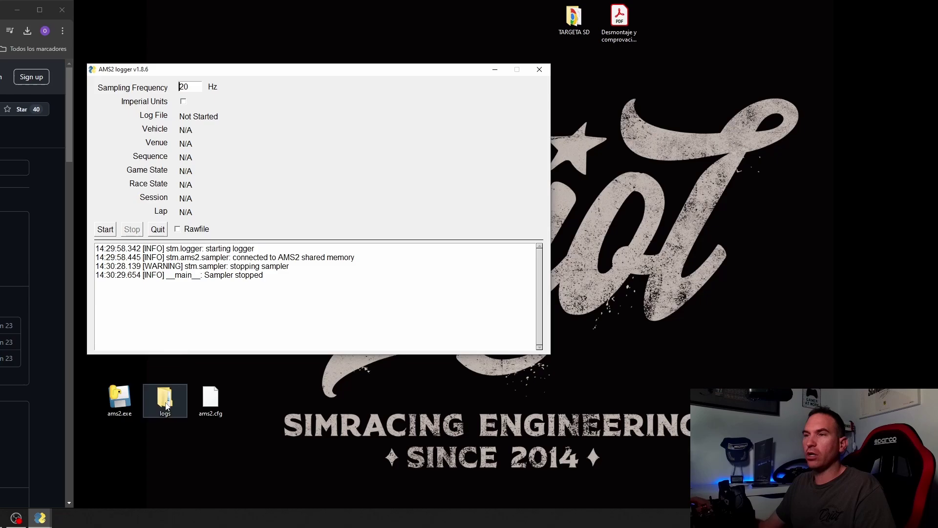
Step: Open the logs\ams2 folder of recorded logs in File Explorer
double_click(165, 402)
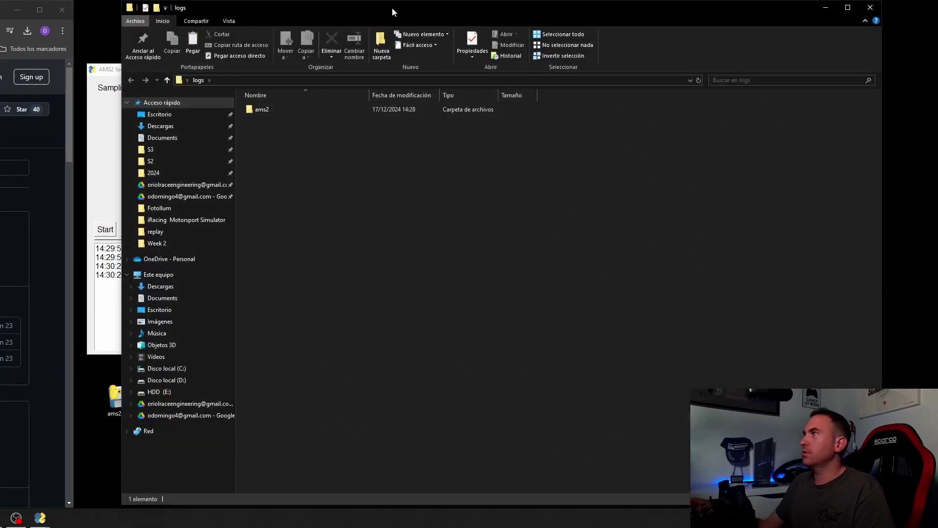
drag(392, 11, 385, 13)
double_click(254, 109)
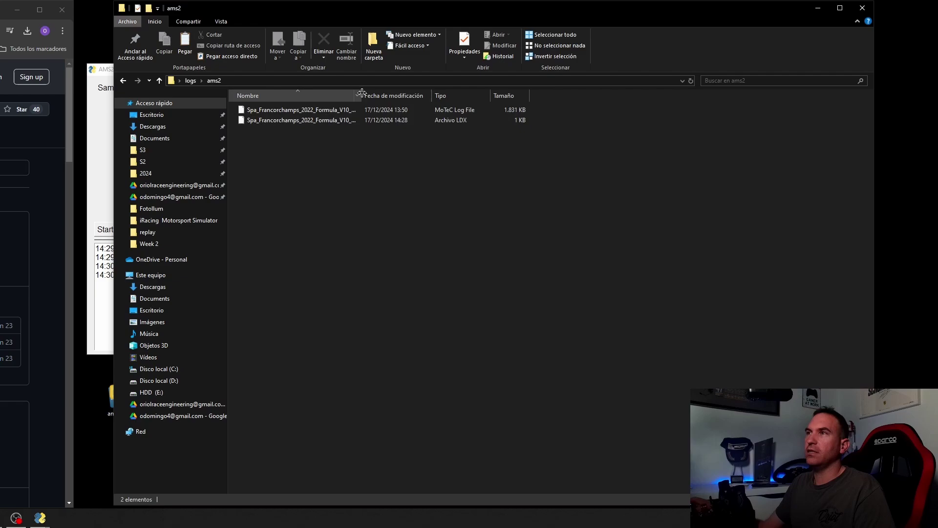
Step: Widen the Nombre column to show the full Spa .ld and .ldx names, then bring MoTeC i2 Pro forward
drag(361, 93, 512, 90)
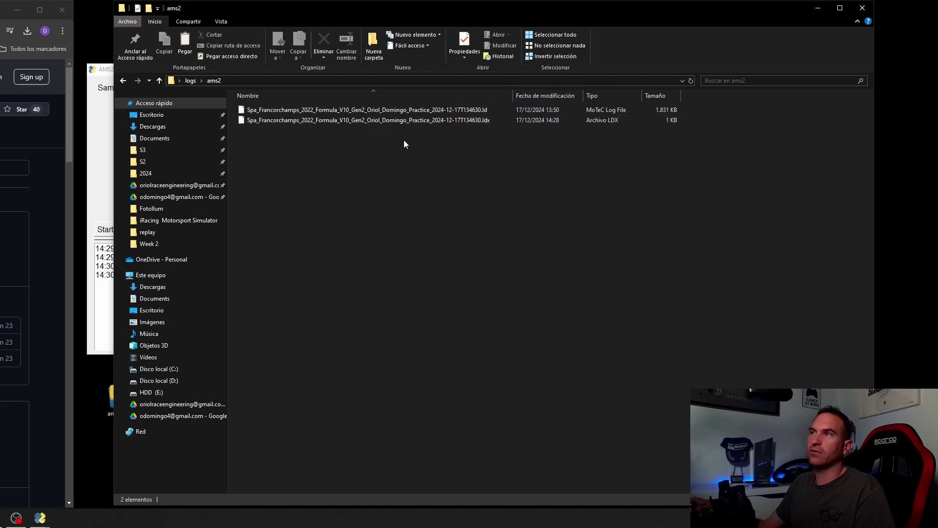
drag(404, 143, 344, 105)
click(338, 211)
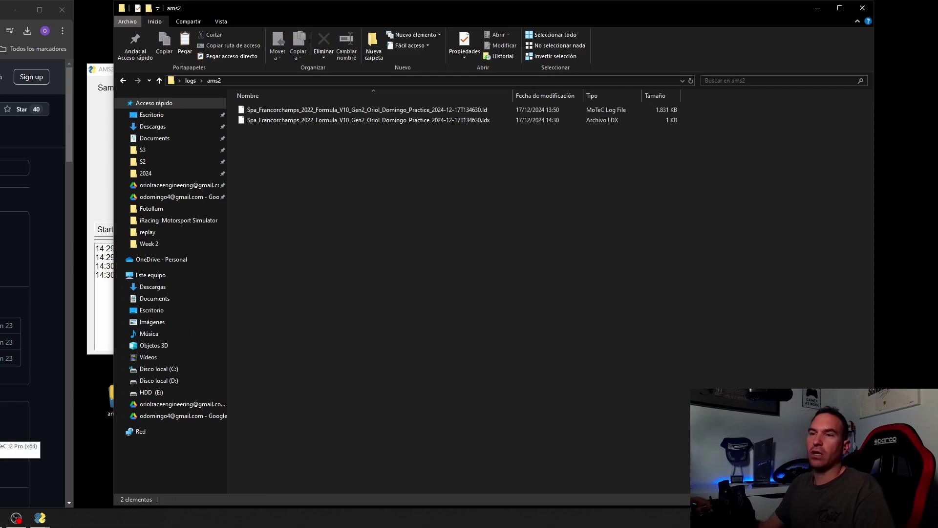
click(19, 446)
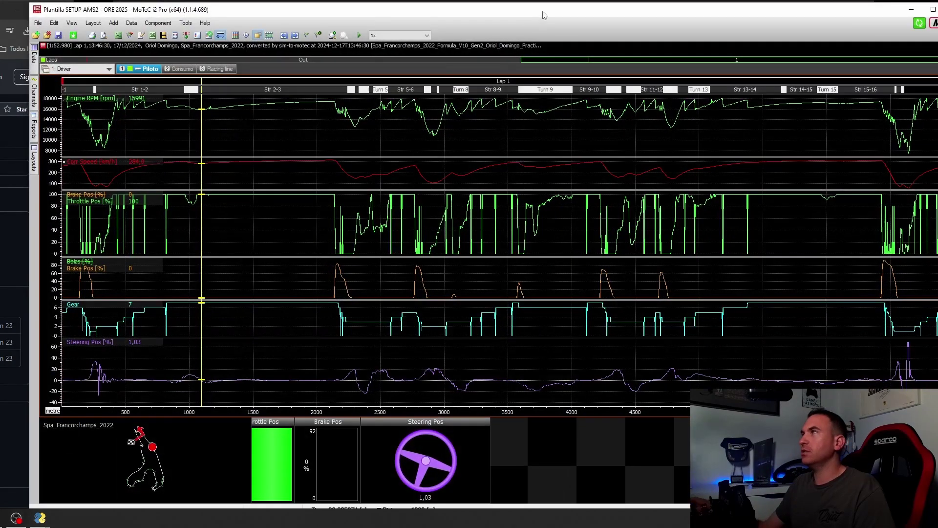
Step: Move the Piloto trace cursor to about 4,200 m into the Spa lap and browse the channel list
drag(516, 12, 560, 16)
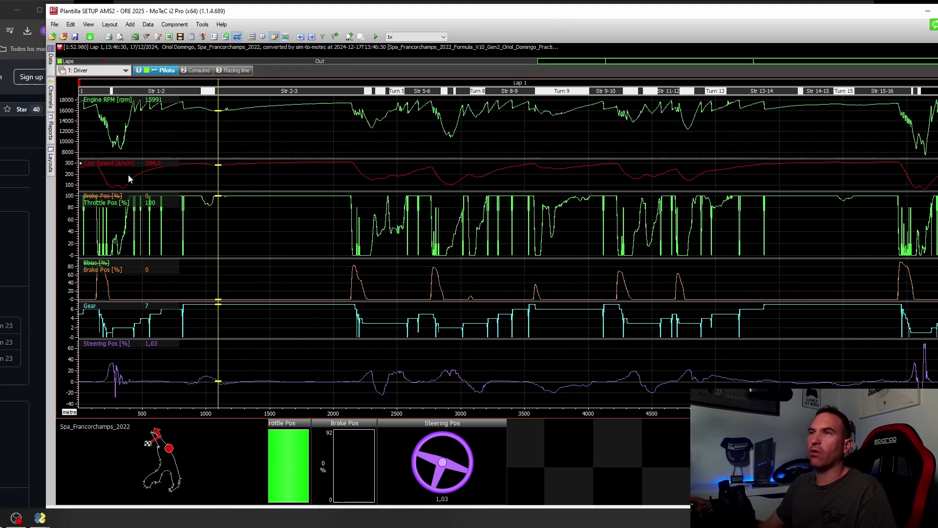
drag(133, 174, 612, 190)
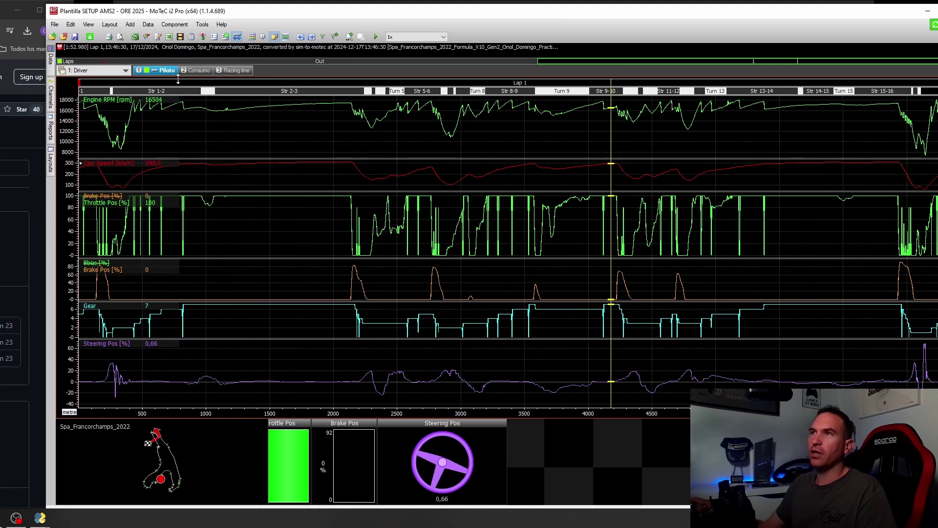
mouse_move(51, 91)
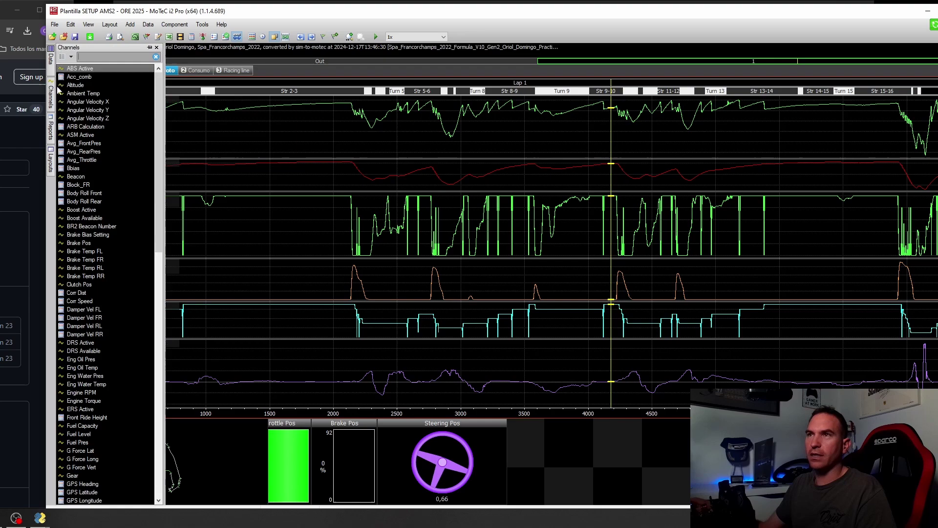
mouse_move(163, 103)
mouse_down()
mouse_move(166, 334)
mouse_move(157, 105)
mouse_up()
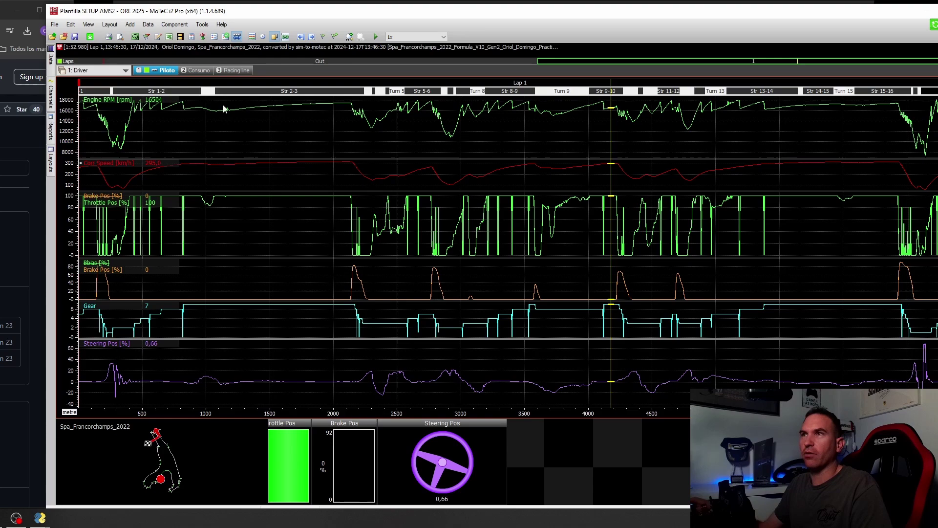
Step: View the Consumo and Racing line sheets, then Tyres' Temperatures and Speed, Temp and Pressure sheets
click(191, 71)
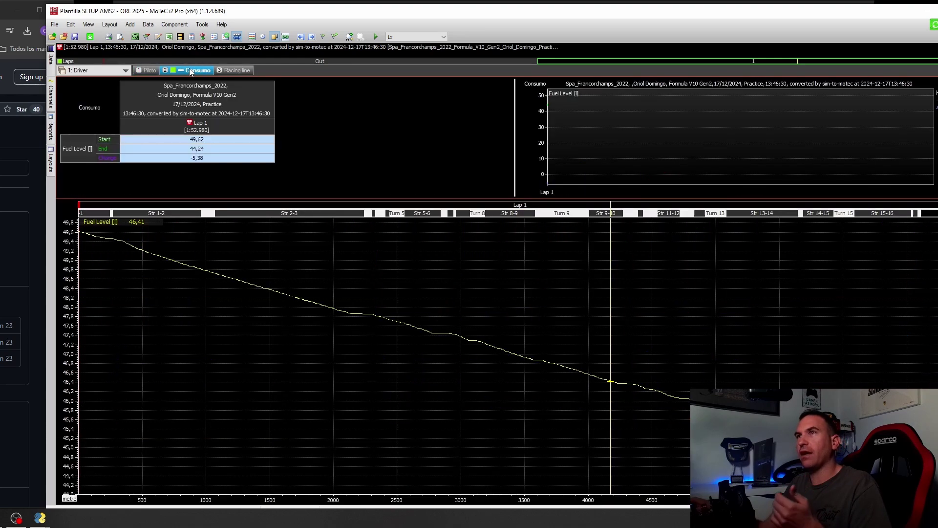
click(232, 71)
click(95, 70)
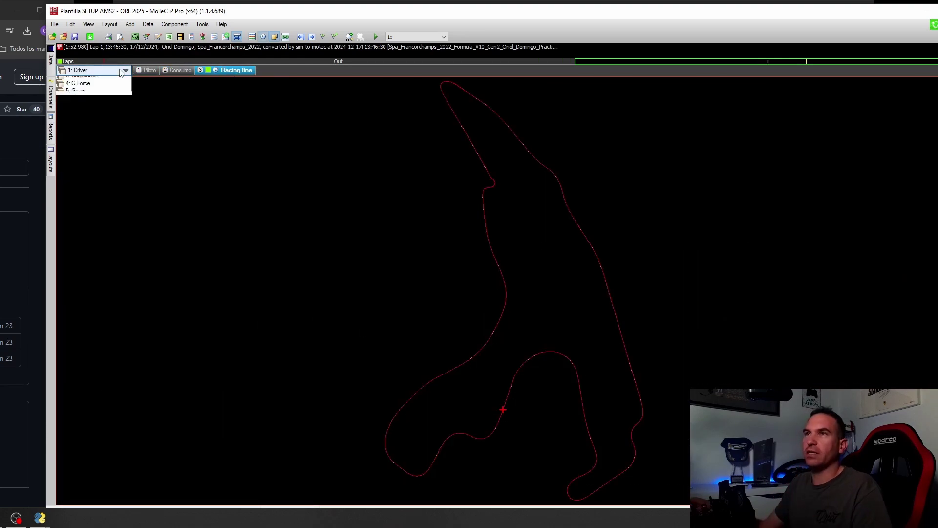
click(95, 90)
click(232, 71)
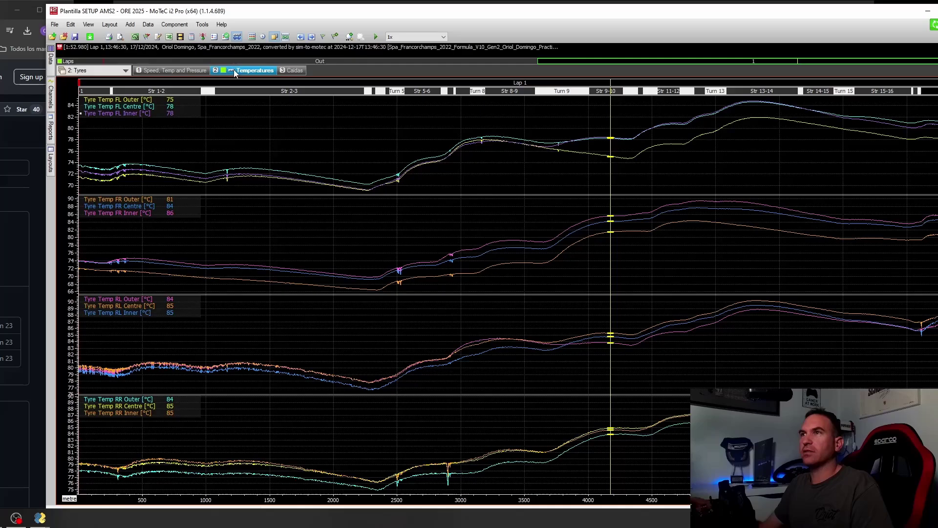
click(171, 71)
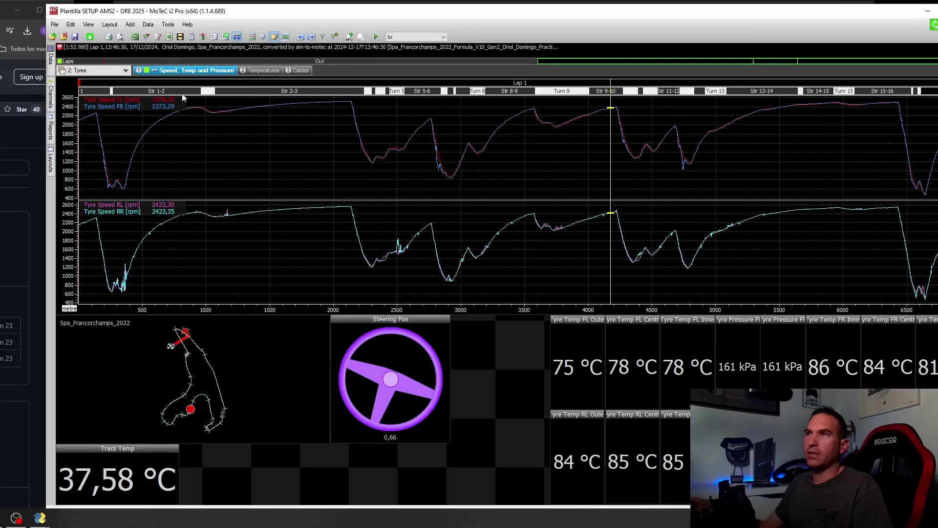
Step: Switch to the Suspension workbook and view its Alturas, Rake and ARB worksheets
click(98, 70)
click(84, 96)
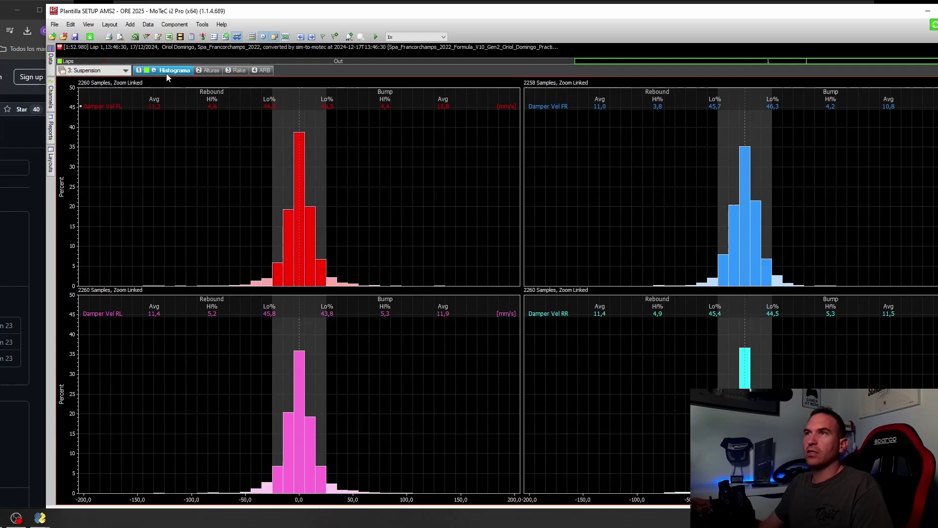
click(210, 71)
click(235, 70)
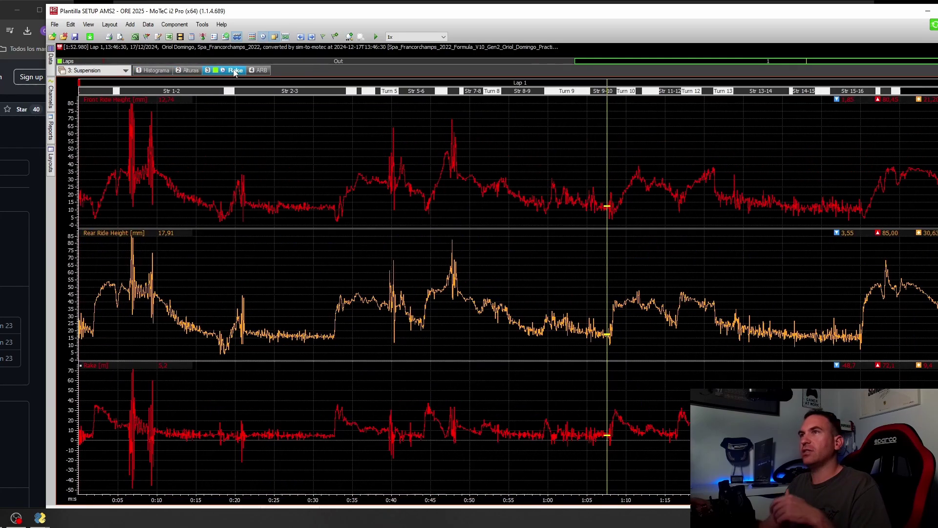
click(259, 70)
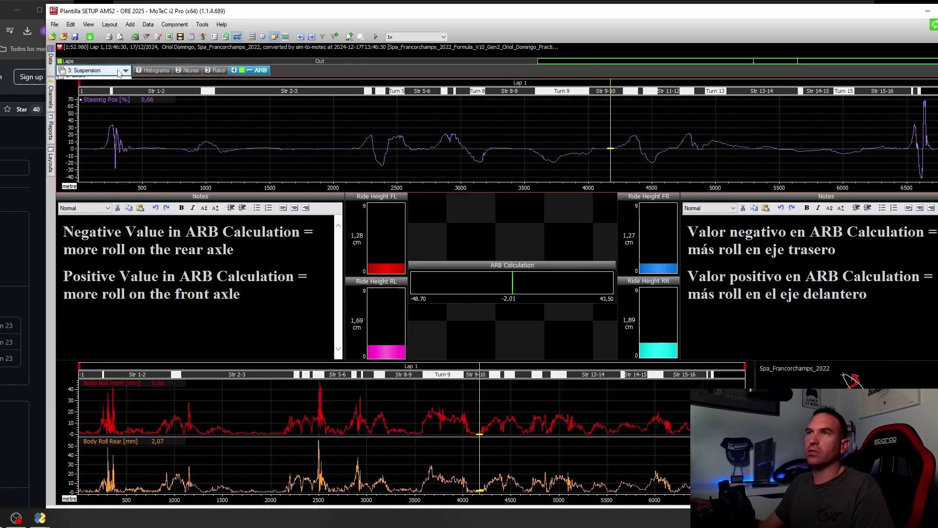
Step: Browse the G Force and Gears workbooks, then return to the Driver workbook's Piloto worksheet
click(102, 71)
click(95, 101)
click(106, 73)
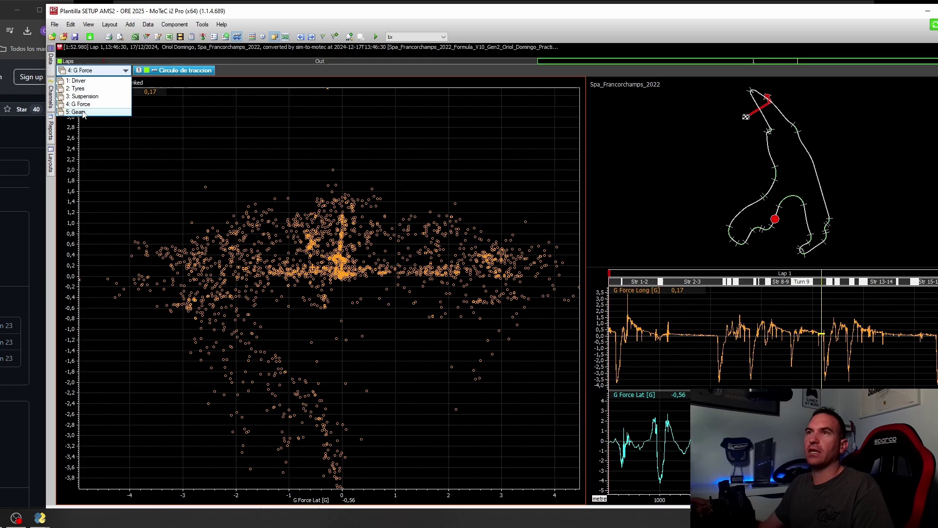
click(78, 110)
click(105, 71)
click(78, 79)
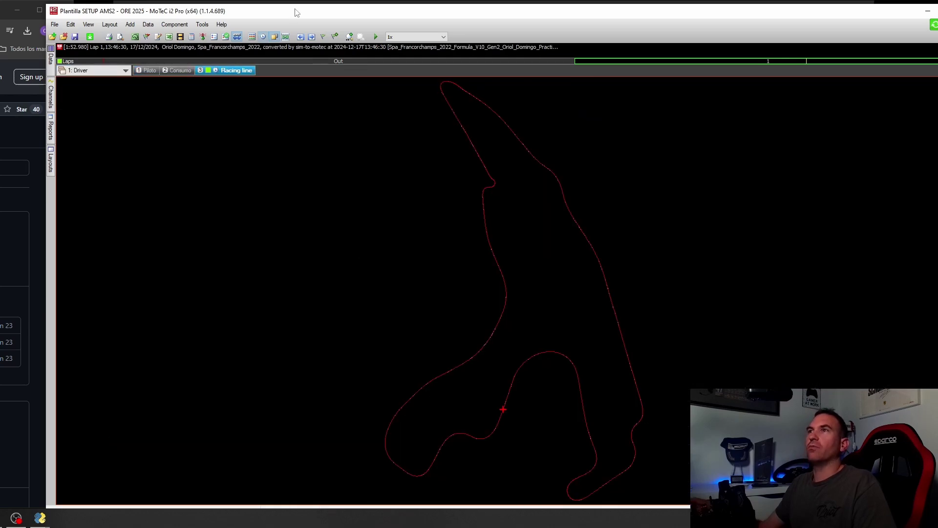
click(148, 70)
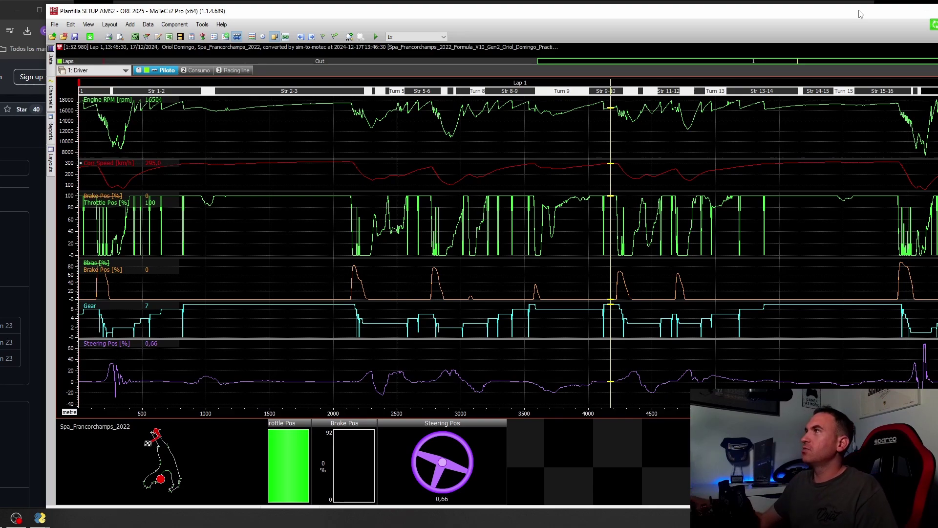
Step: Minimize MoTeC i2 Pro, File Explorer and the AMS2 logger to uncover the desktop icons
click(927, 10)
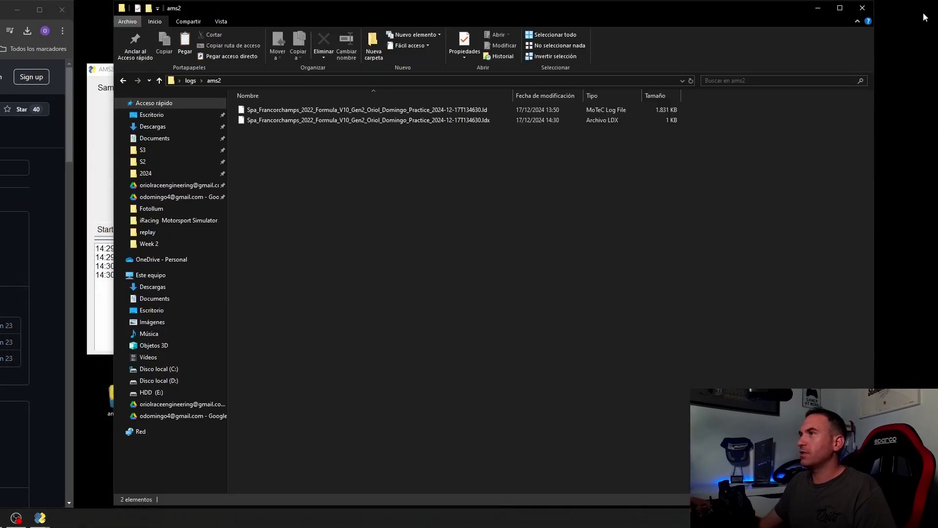
click(815, 11)
click(495, 70)
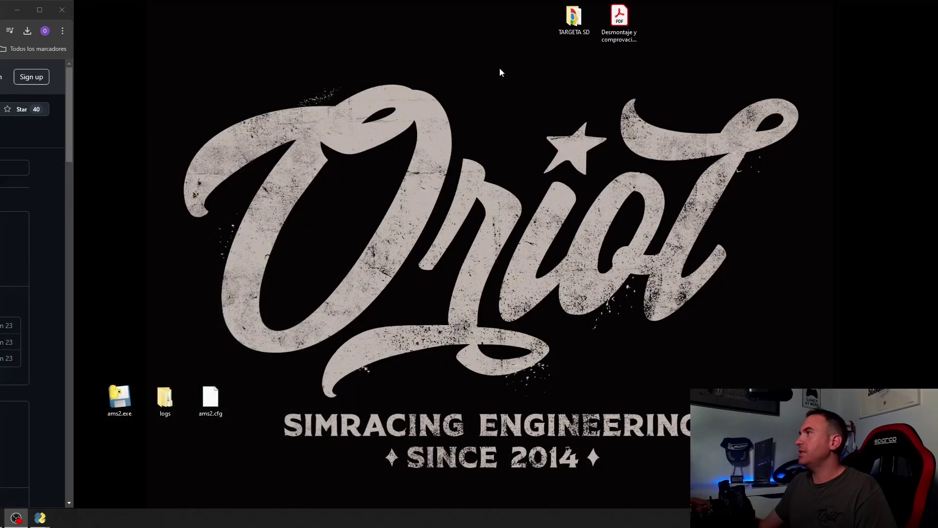